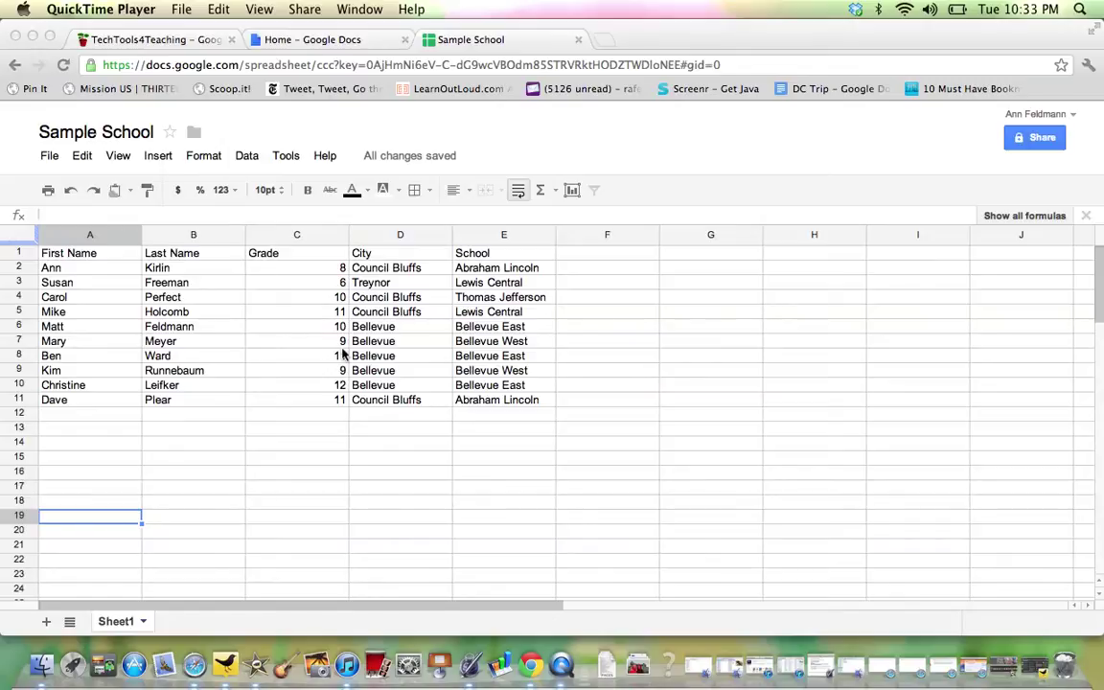
Step: Sort the range A1:E11 by Last Name from A to Z, treating the first row as a header row
left_click(107, 233)
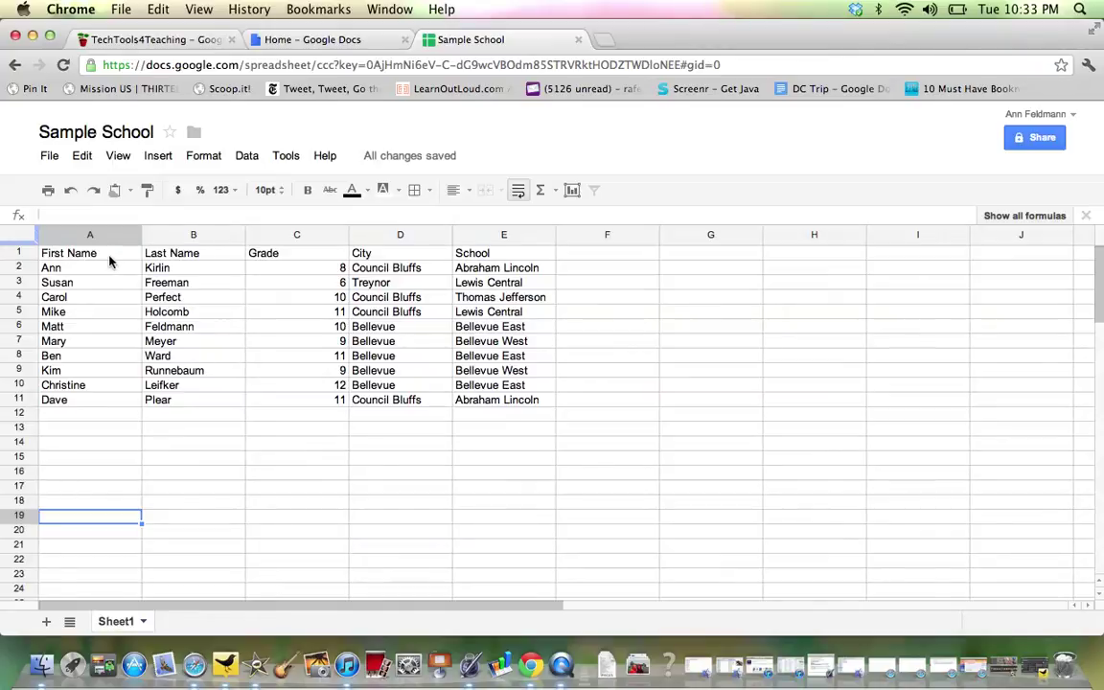
left_click(109, 256)
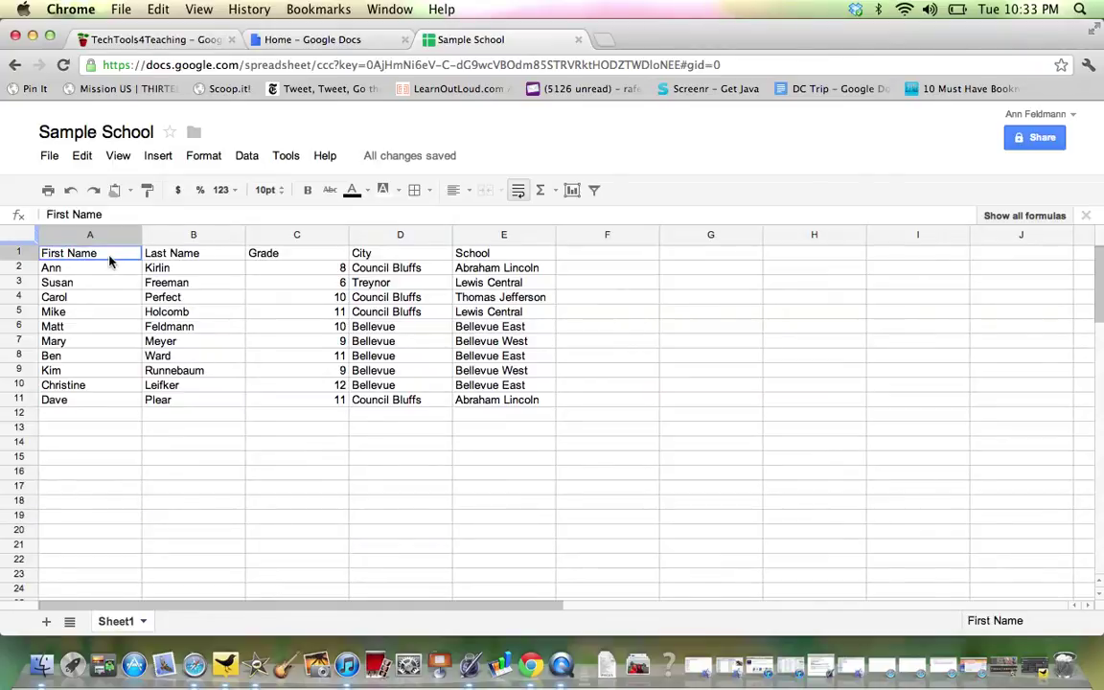
left_click_drag(109, 257, 497, 404)
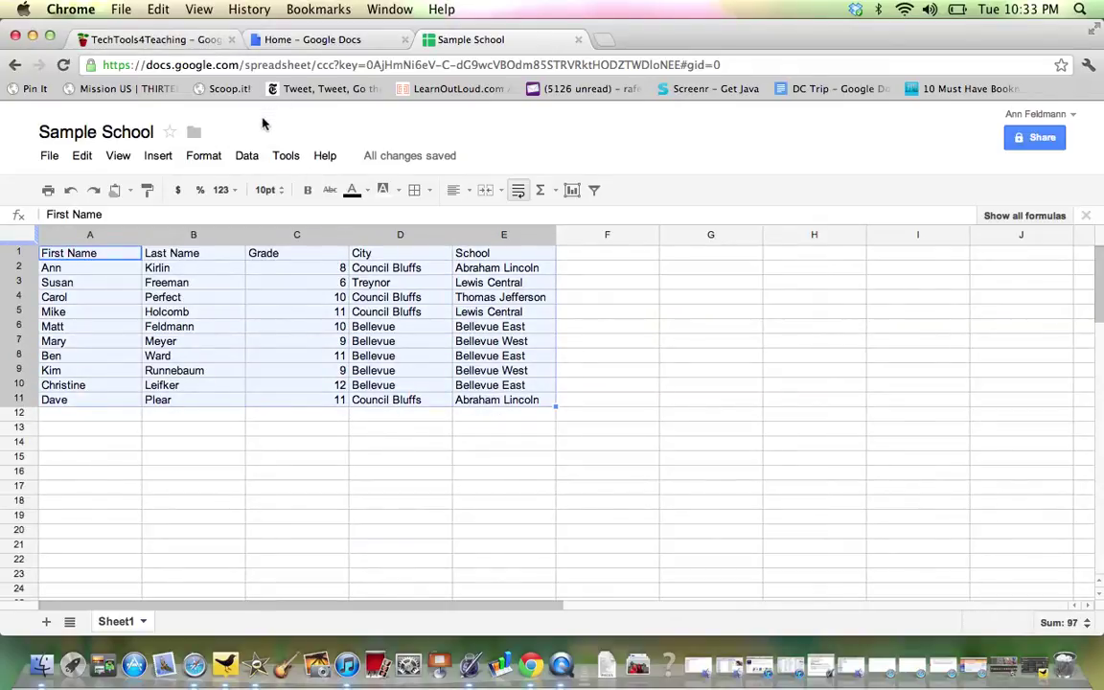
key("super+Tab")
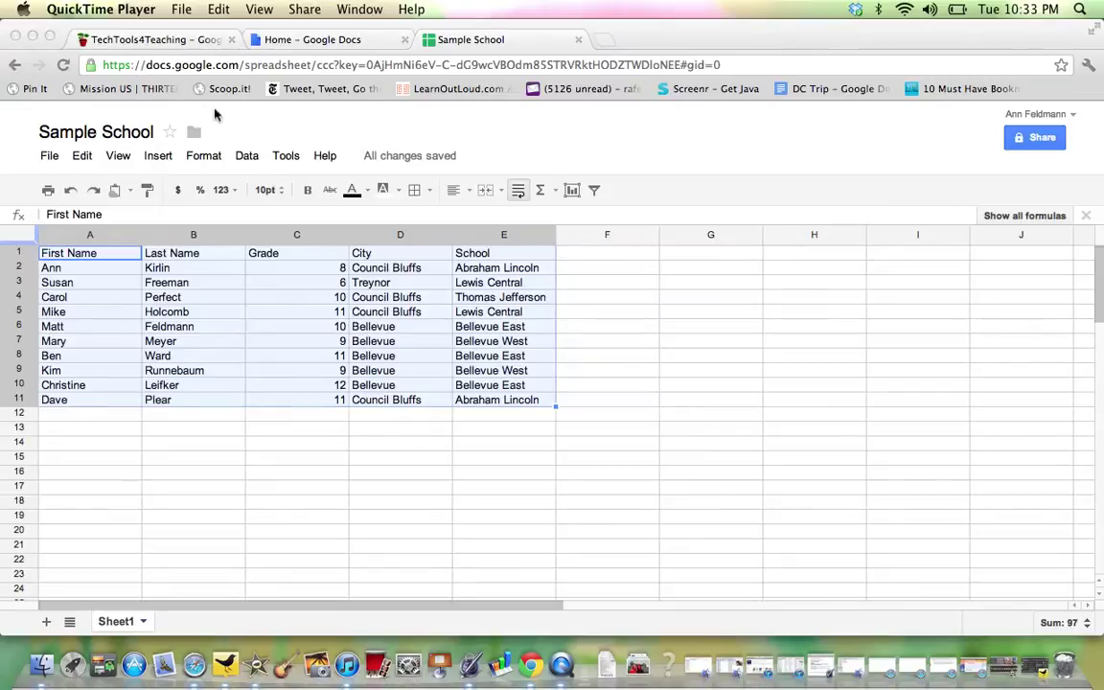
left_click(245, 164)
left_click(245, 164)
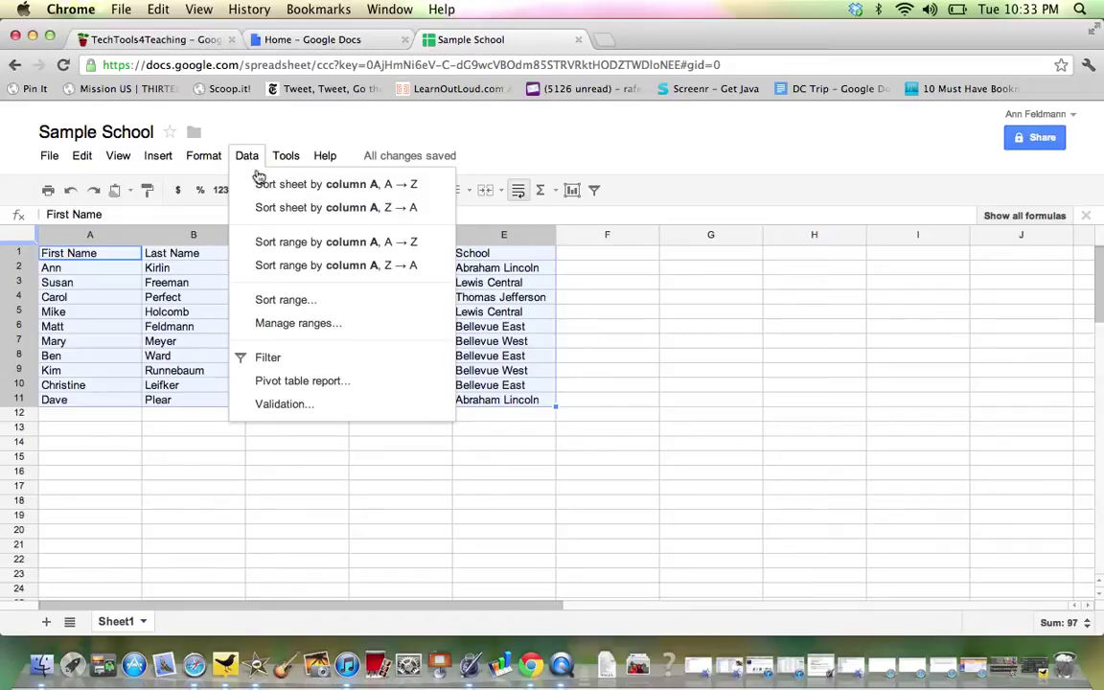
left_click(281, 301)
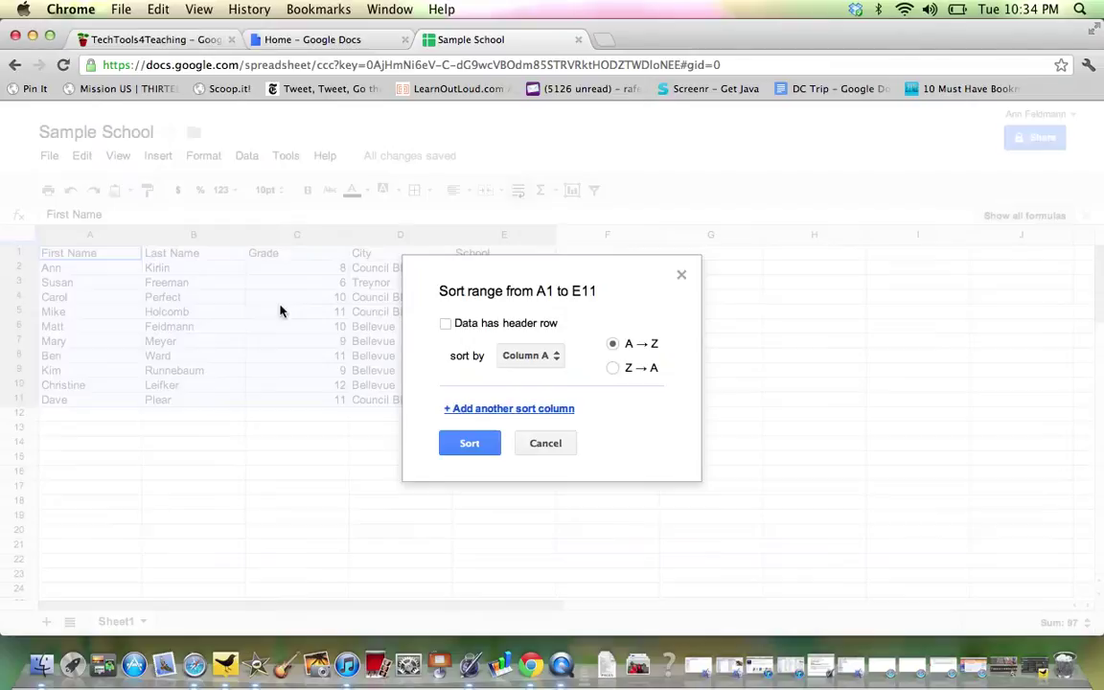
left_click(446, 323)
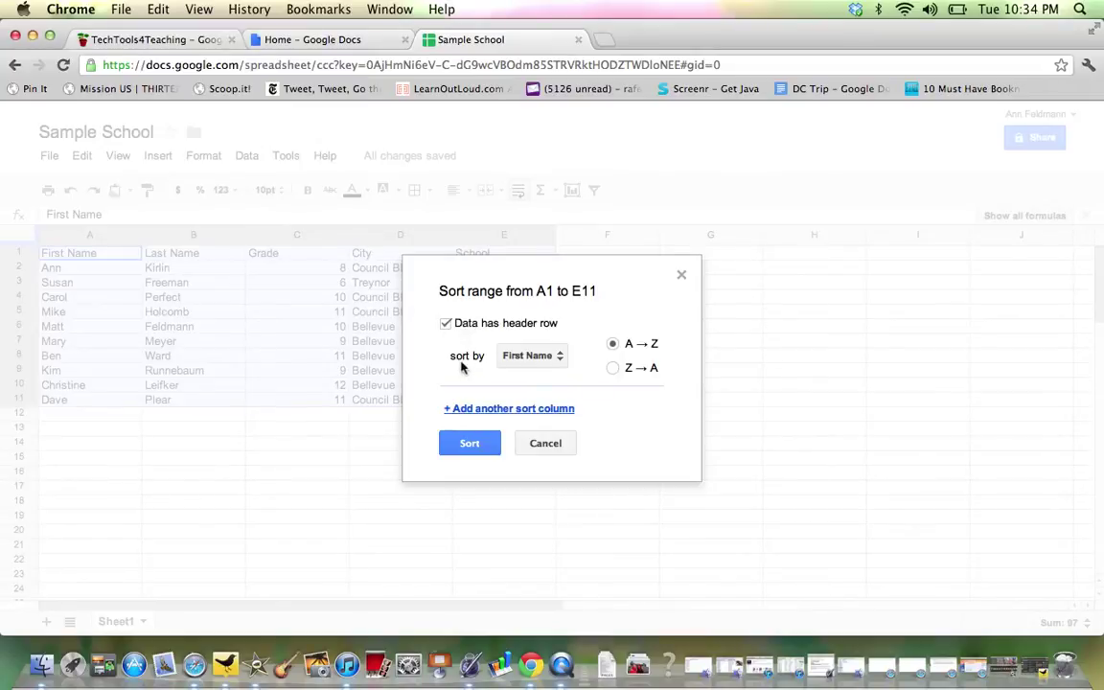
left_click(561, 366)
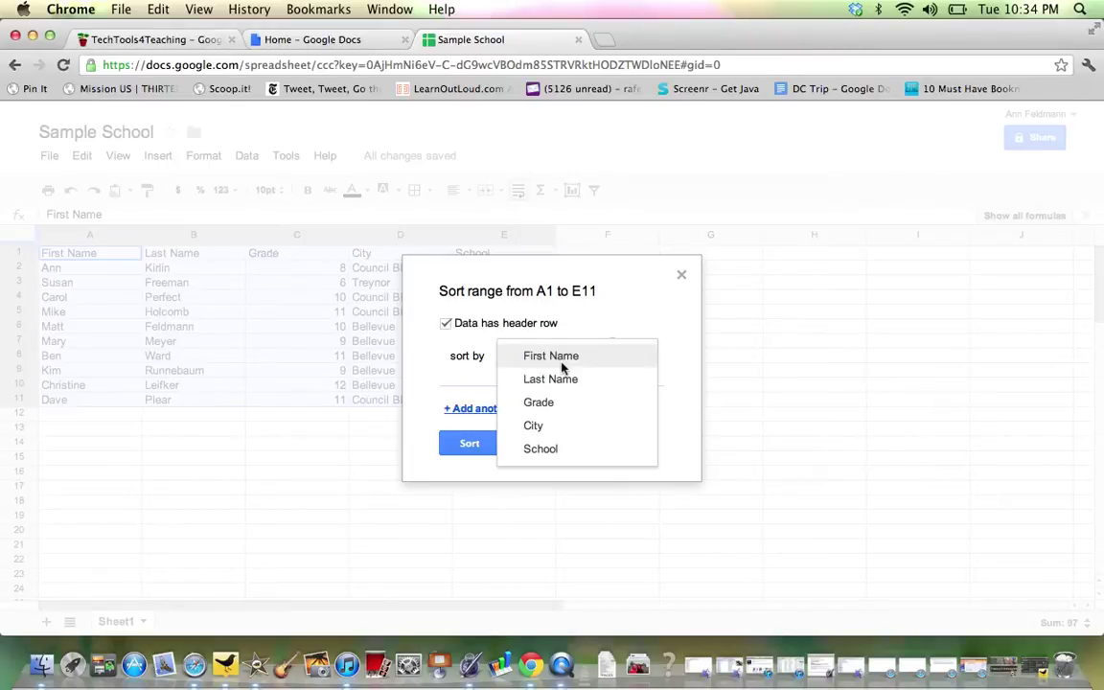
left_click(555, 382)
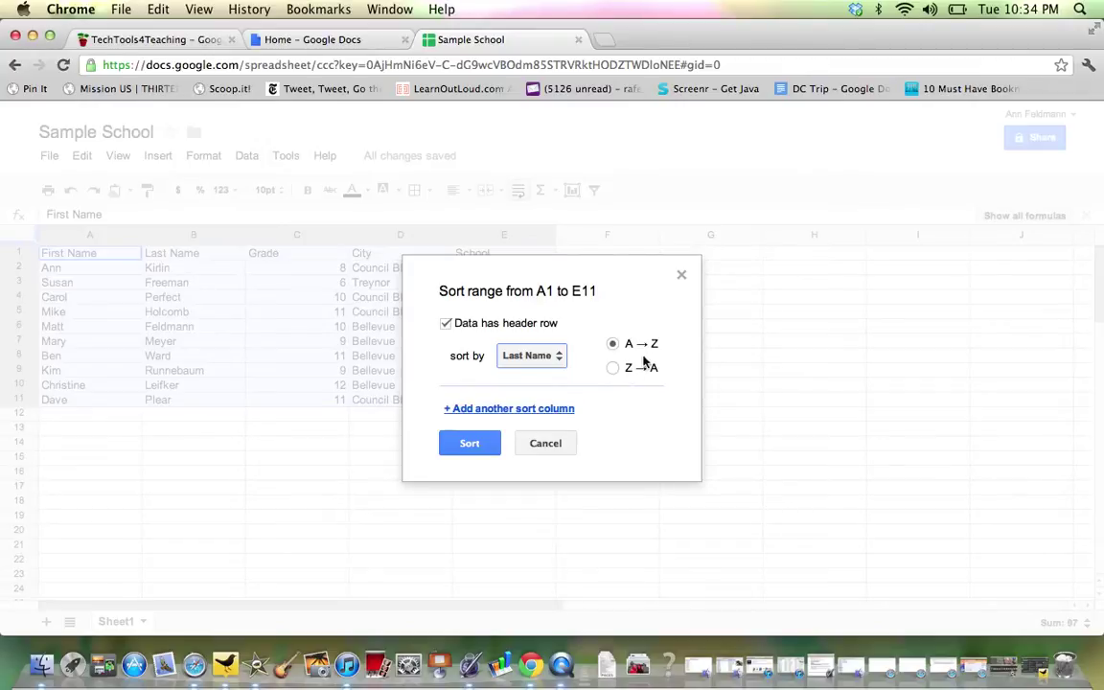
left_click(469, 443)
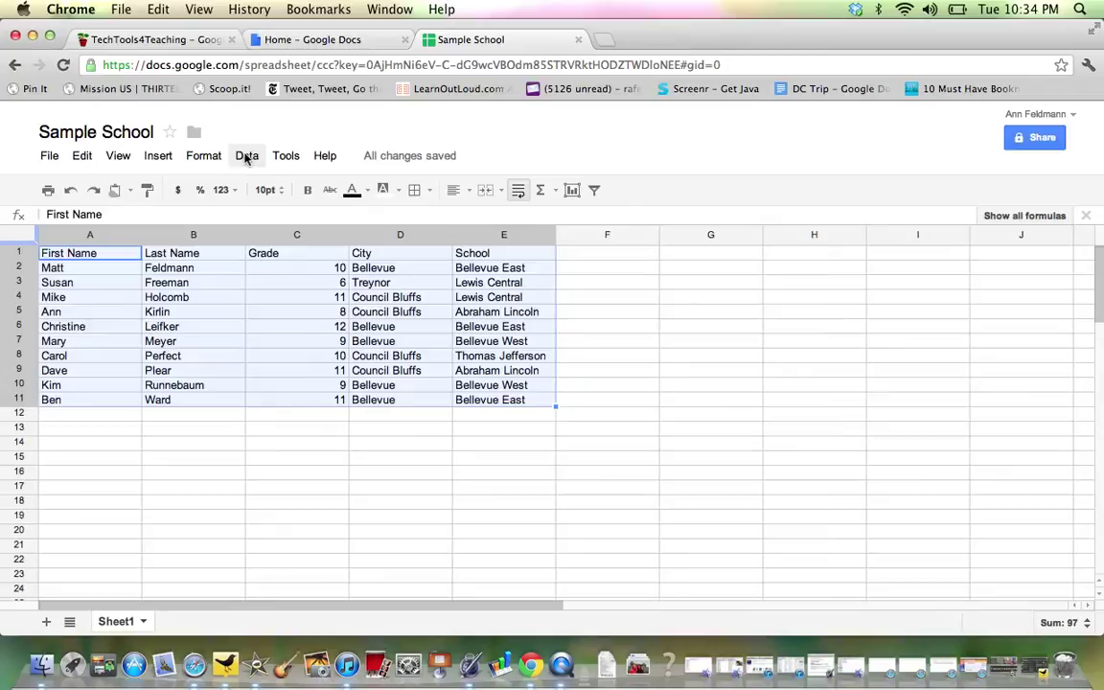
Step: Sort the range A1:E11 with its header row by School A to Z, with Last Name A to Z as the second sort column
left_click(246, 158)
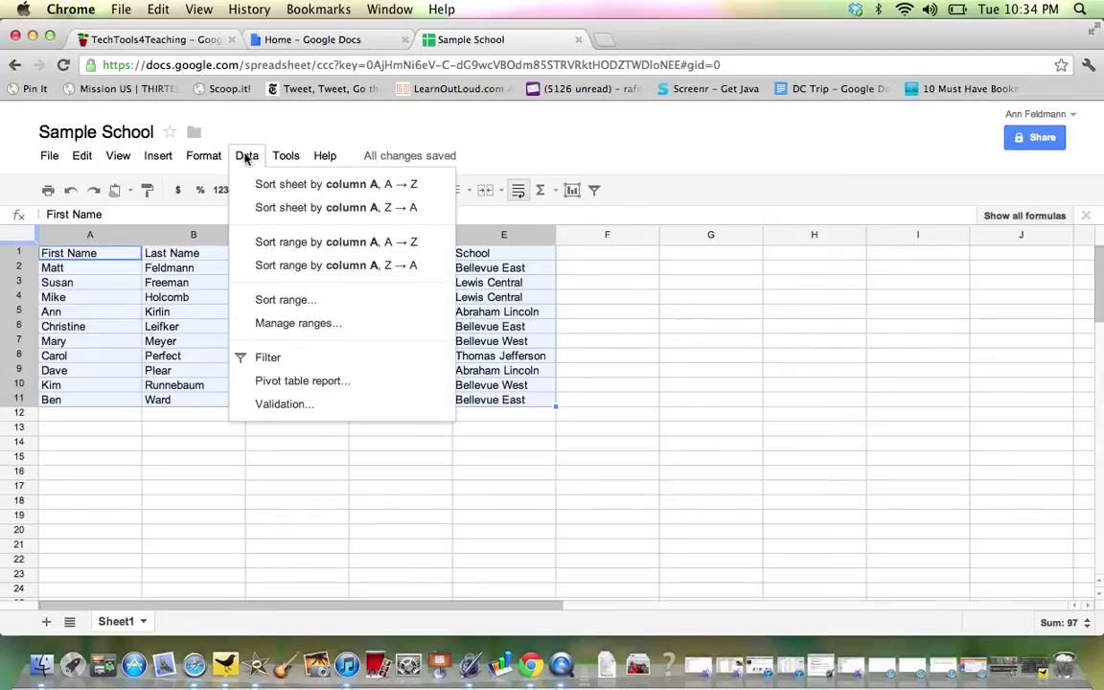
left_click(272, 301)
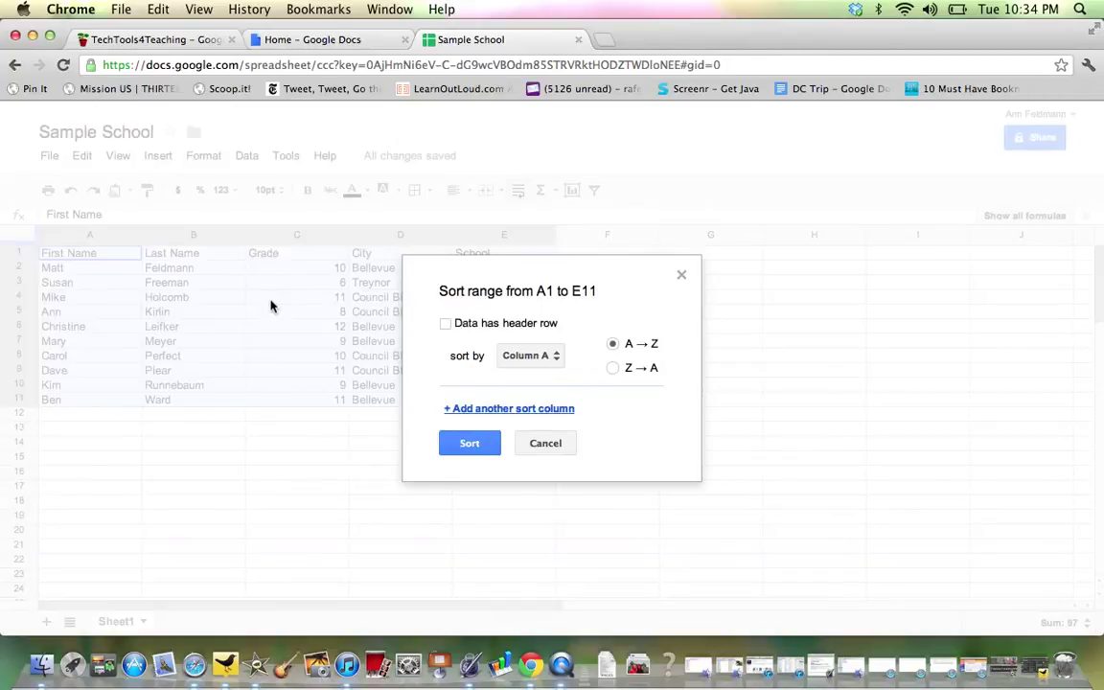
left_click(446, 325)
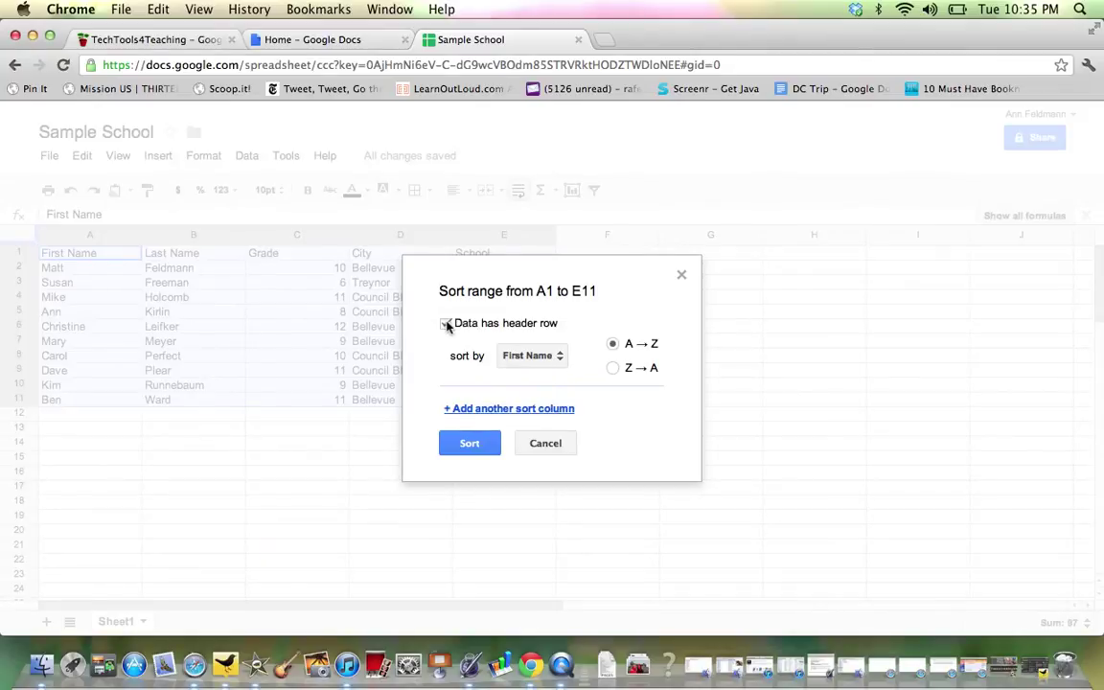
left_click(556, 359)
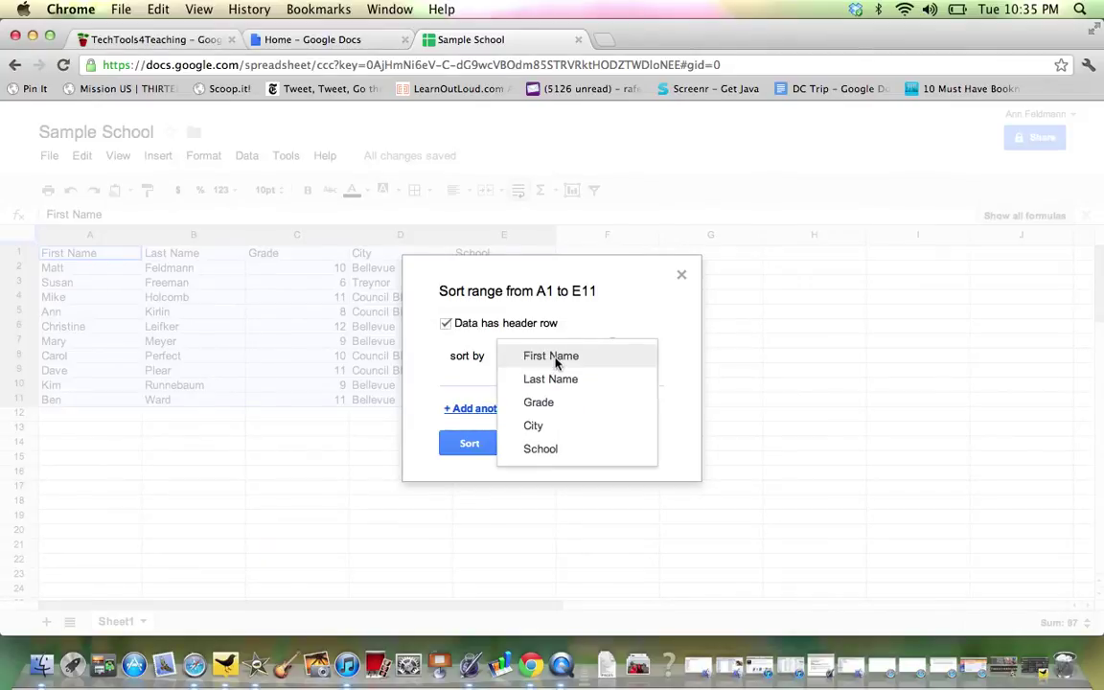
left_click(549, 454)
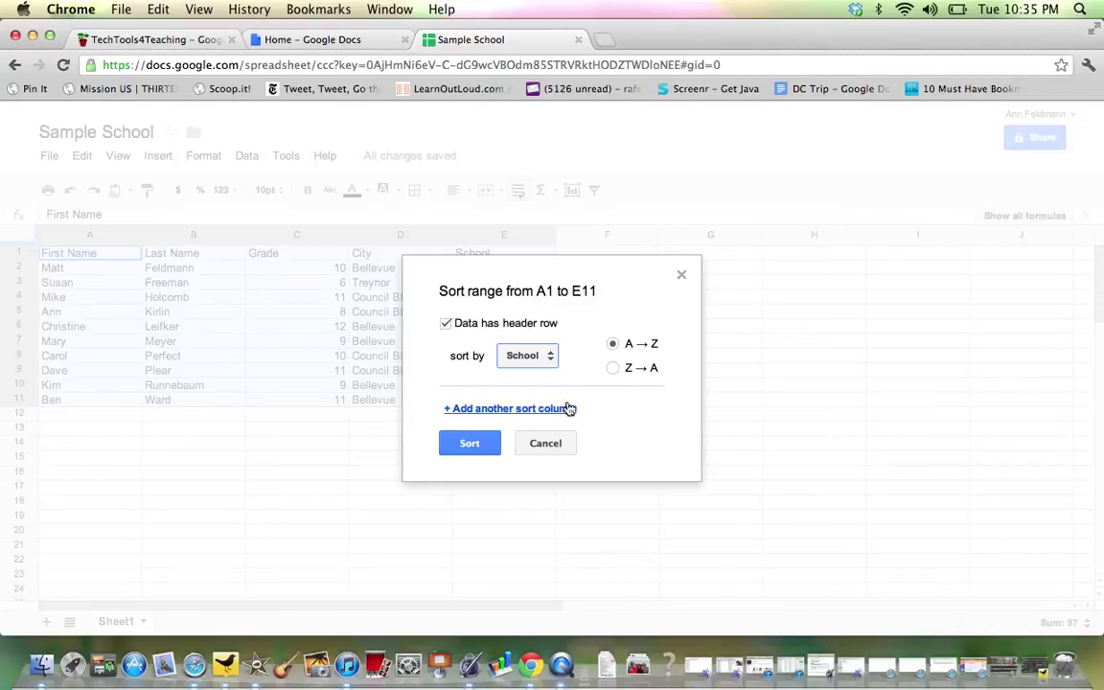
left_click(520, 411)
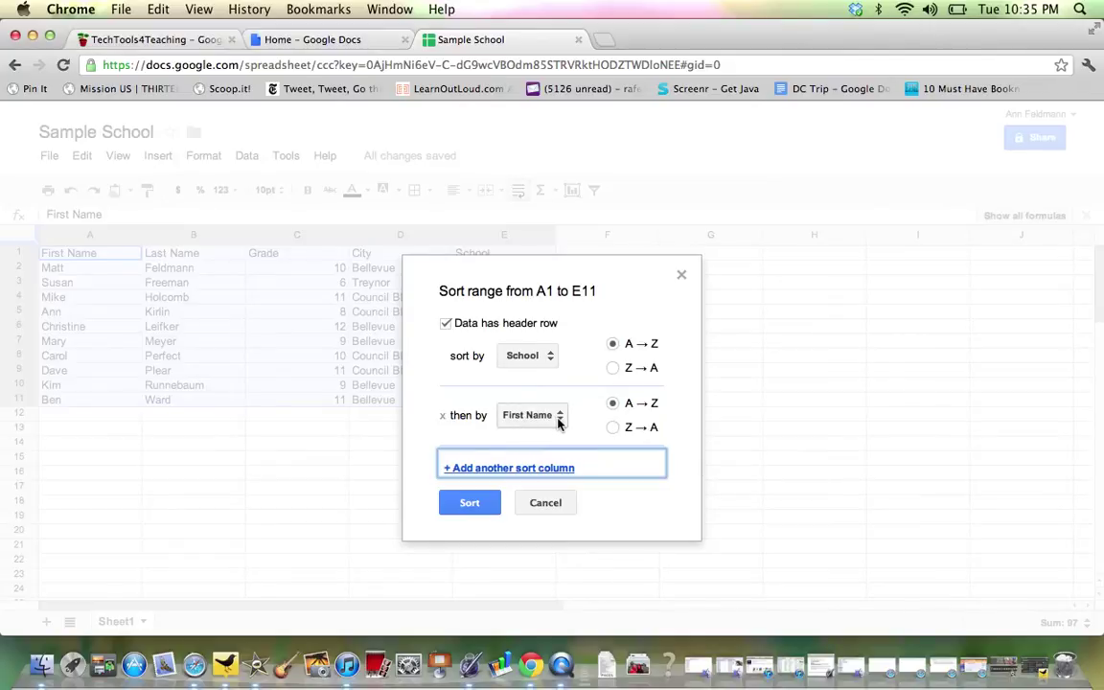
left_click(556, 424)
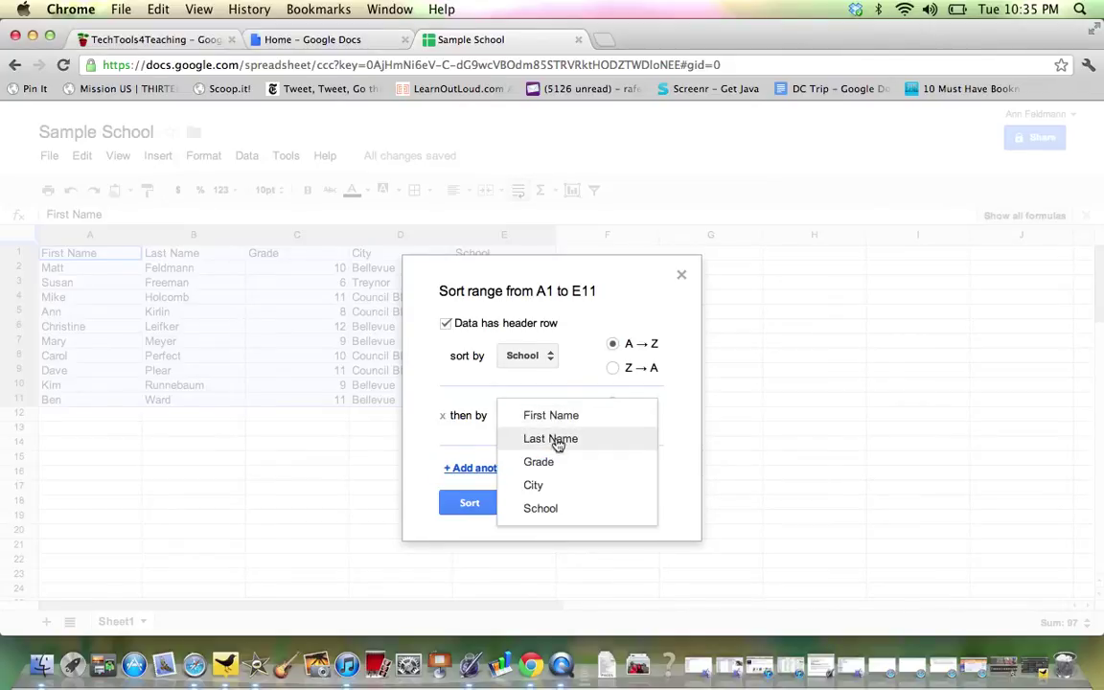
left_click(557, 444)
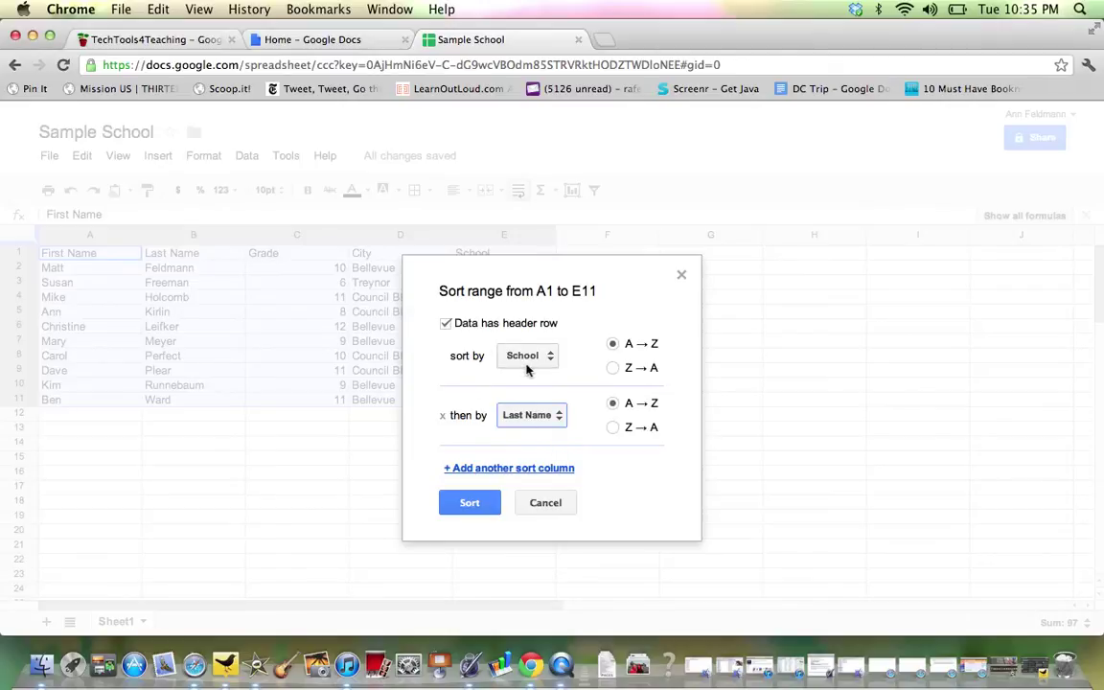
left_click(478, 505)
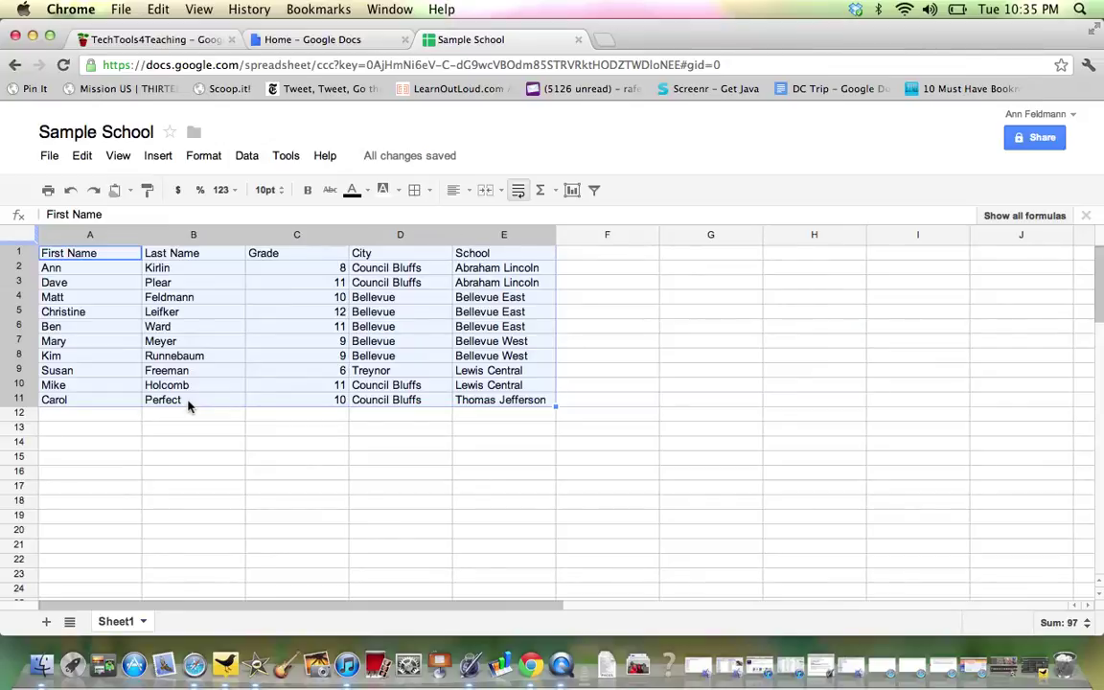
left_click(188, 429)
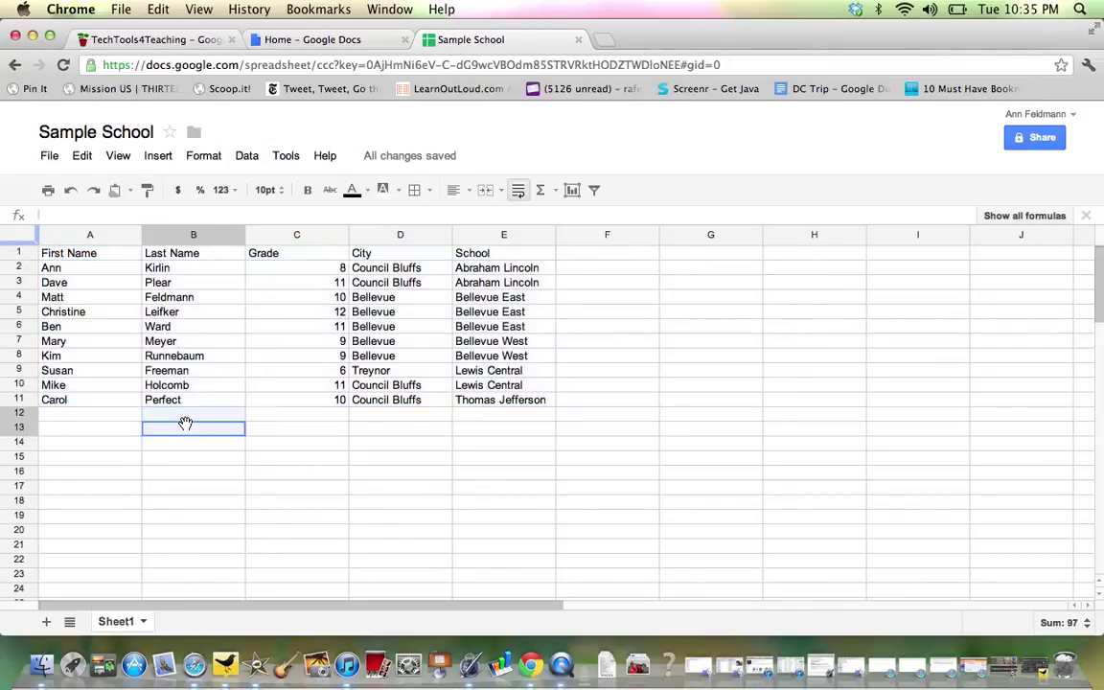
mouse_move(68, 257)
left_mouse_down()
mouse_move(211, 288)
mouse_move(311, 345)
mouse_move(525, 398)
left_mouse_up()
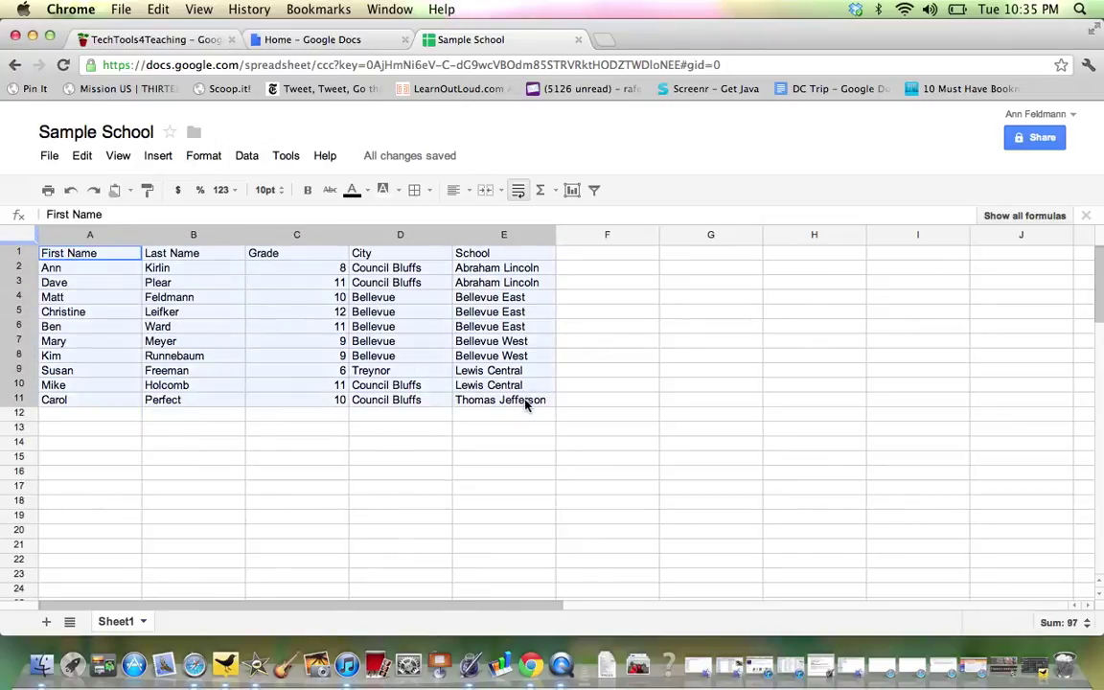
left_click(246, 157)
left_click(285, 303)
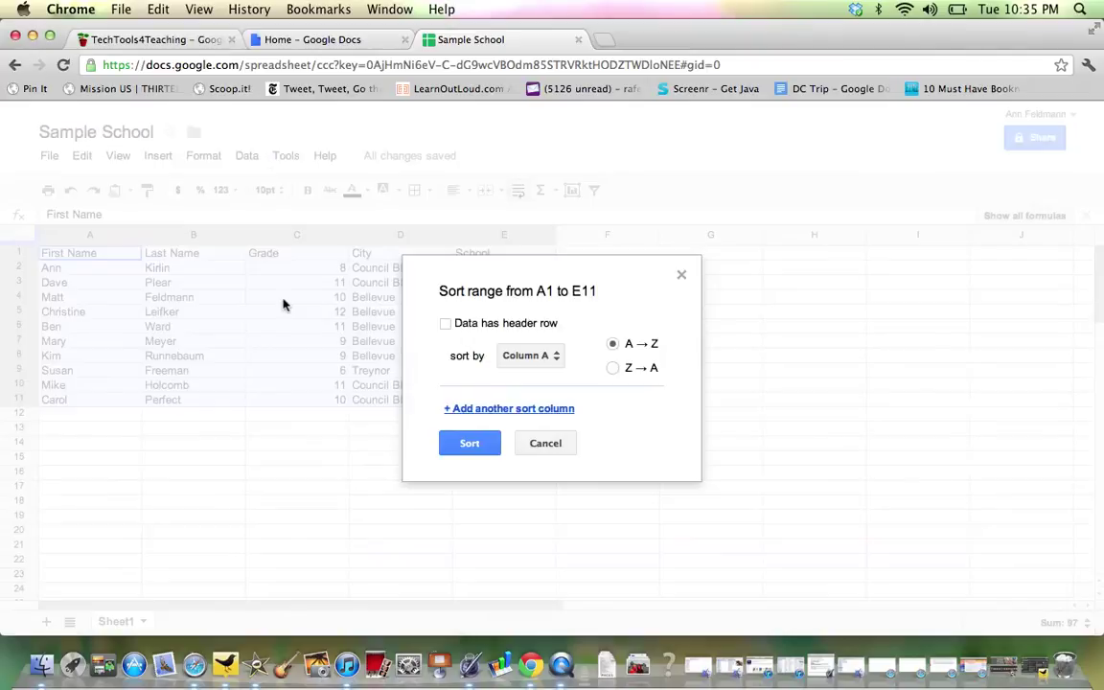
left_click(444, 325)
left_click(515, 358)
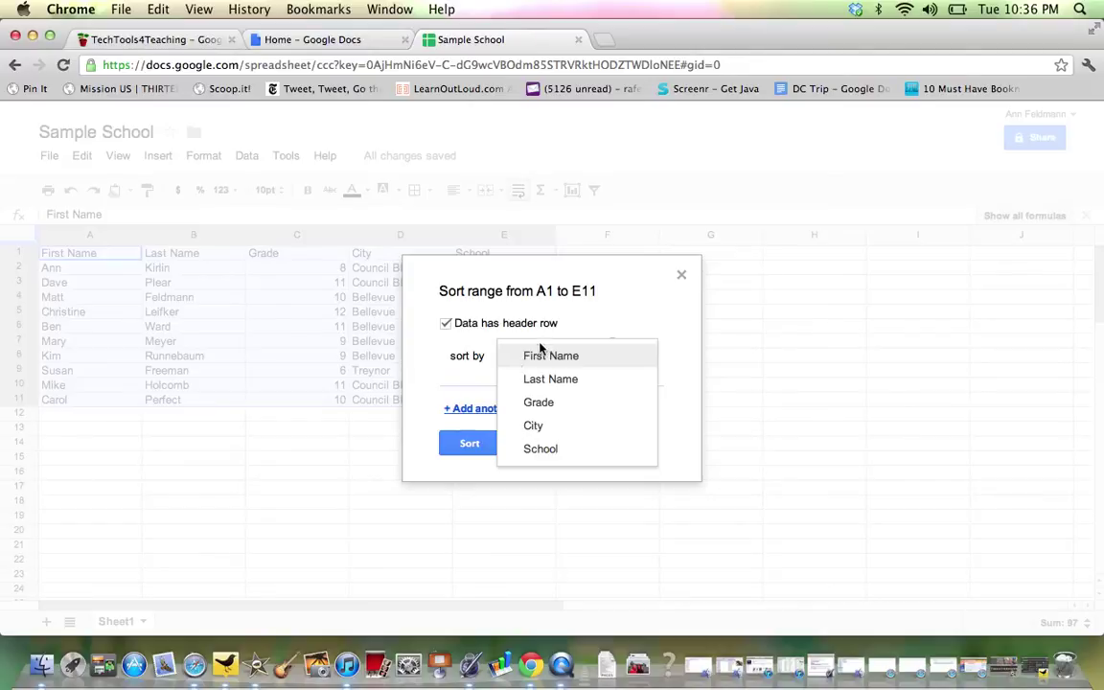
left_click(575, 311)
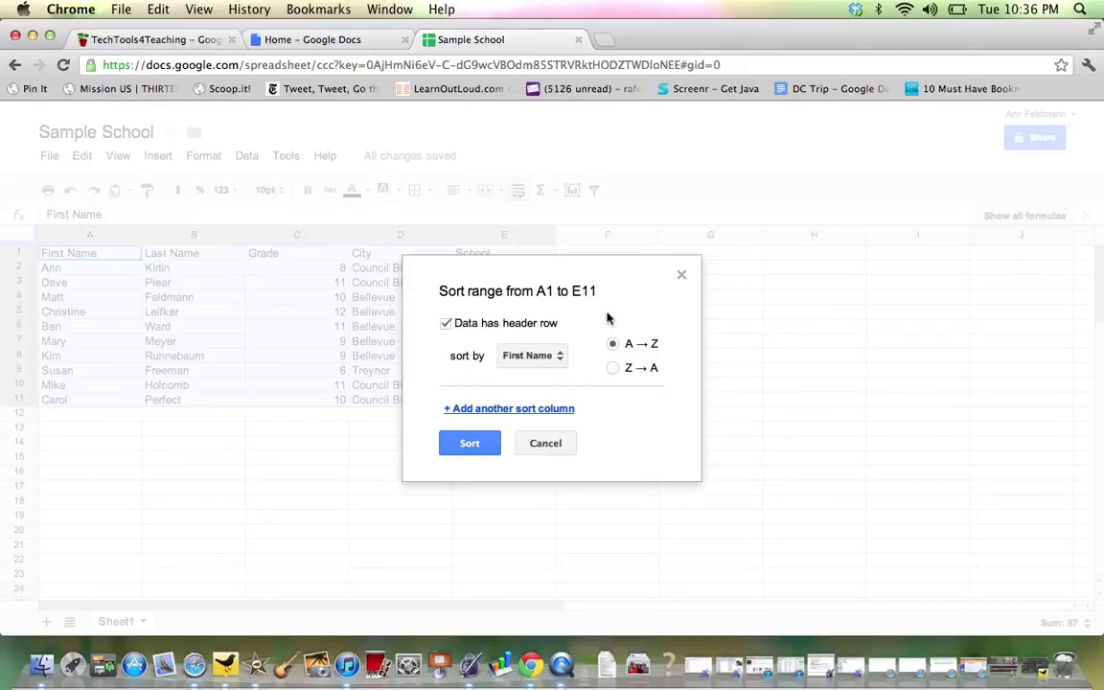
left_click(512, 410)
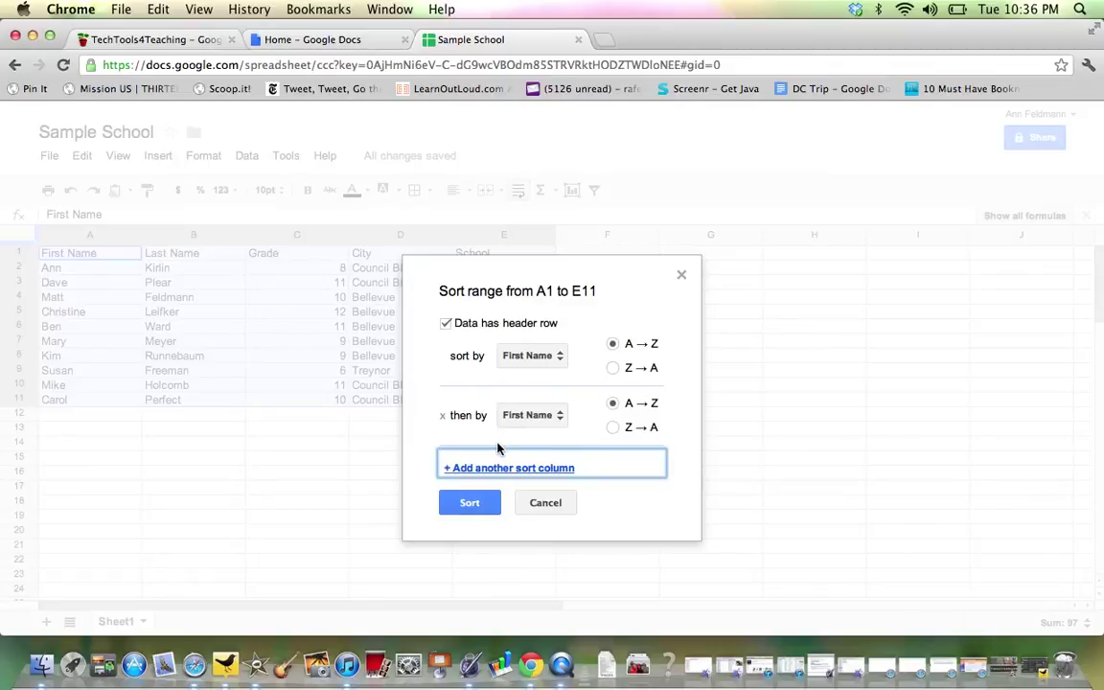
left_click(494, 469)
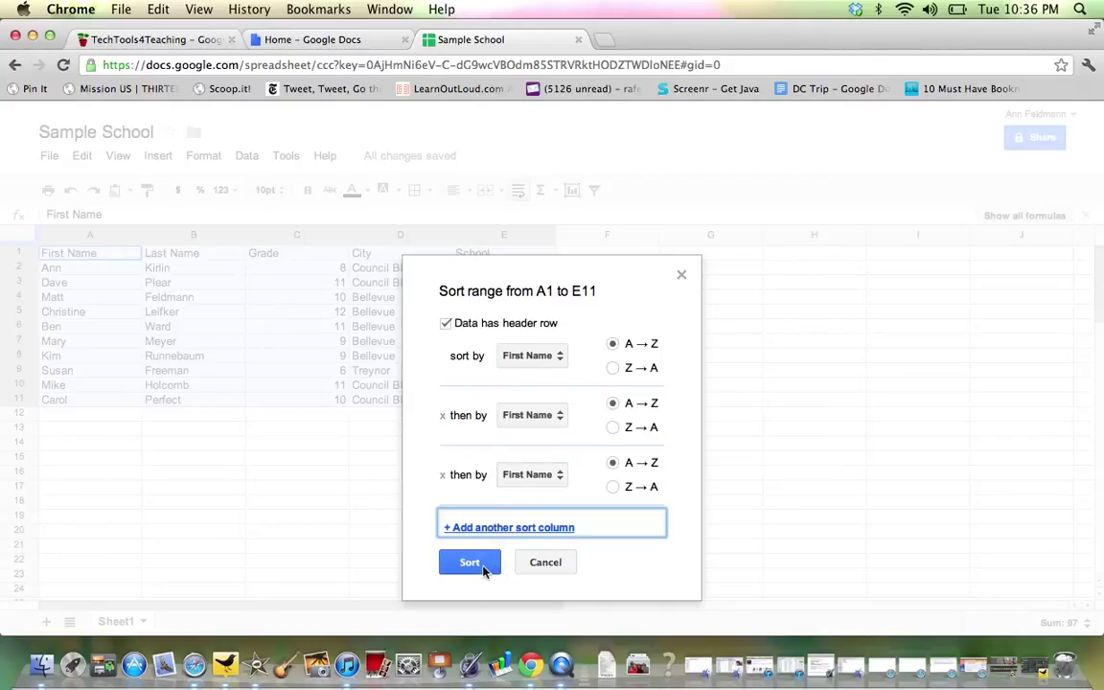
left_click(528, 564)
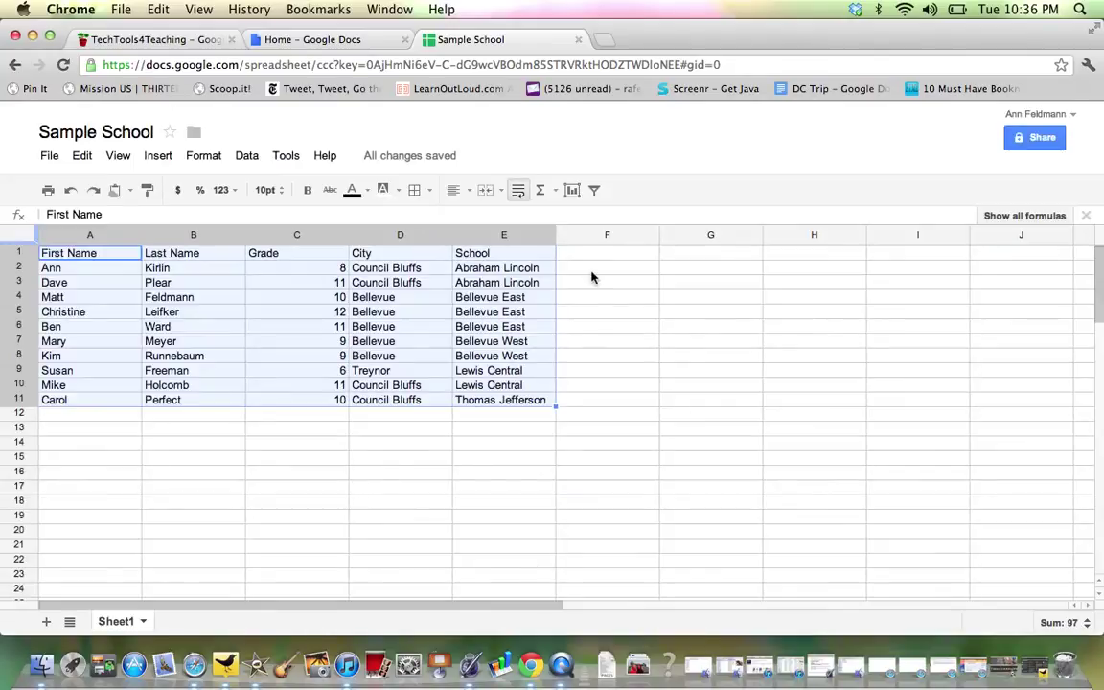